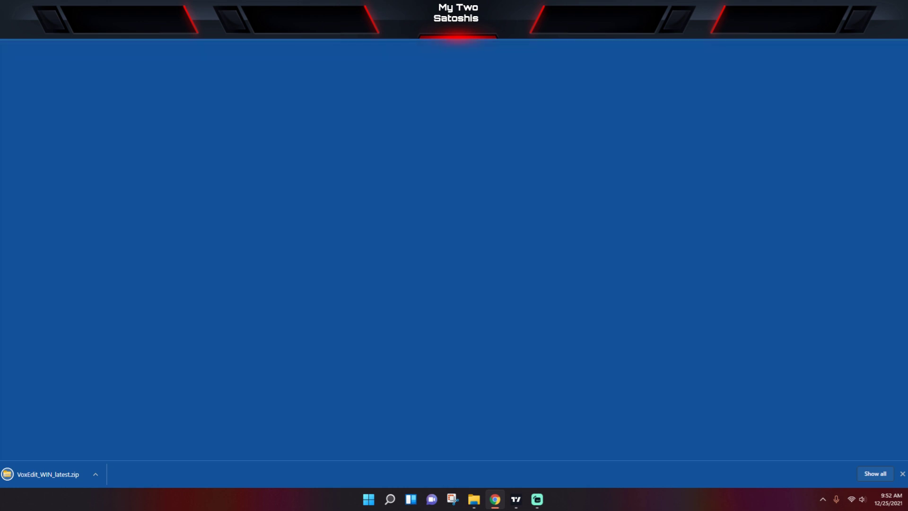
Open a new Chrome tab for looking up QuickSwap.
{"action": "key", "text": "ctrl+t"}
Search for 'quik' and open the official QuickSwap site.
{"action": "type", "text": "quik"}
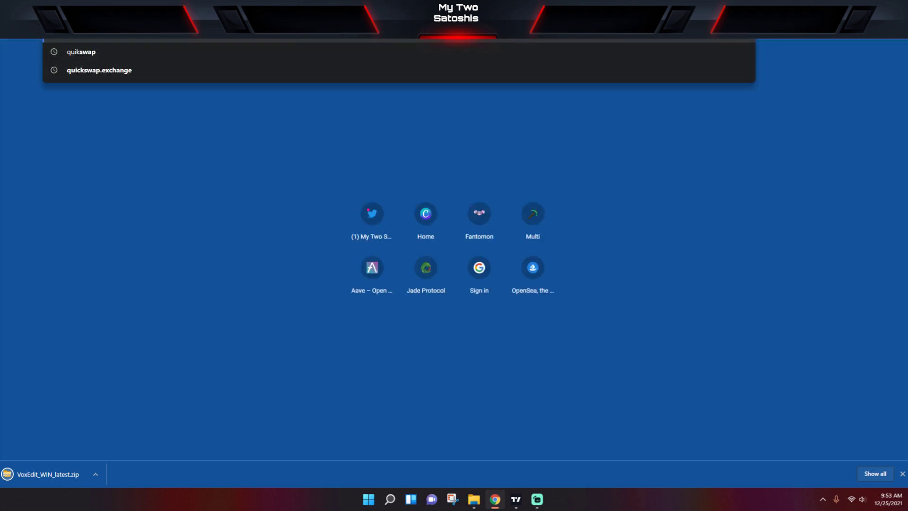
{"action": "key", "text": "Escape"}
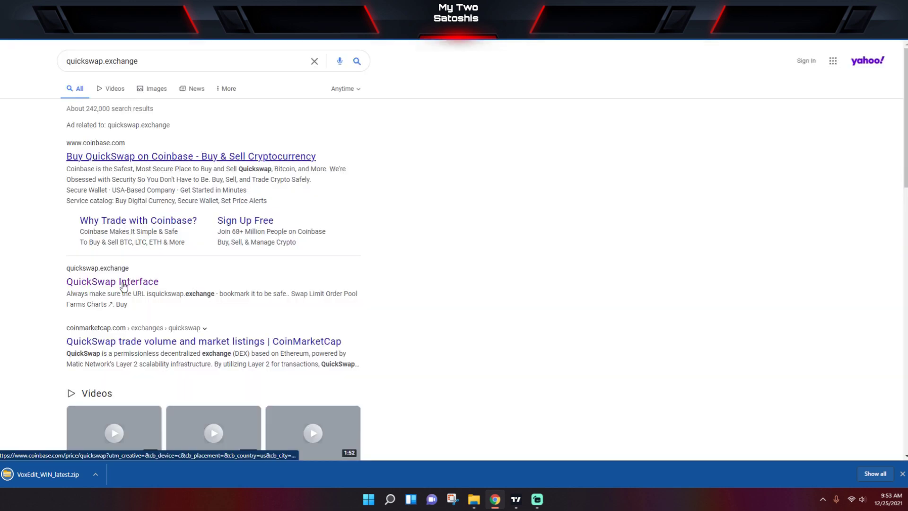
{"action": "left_click", "coordinate": [123, 283]}
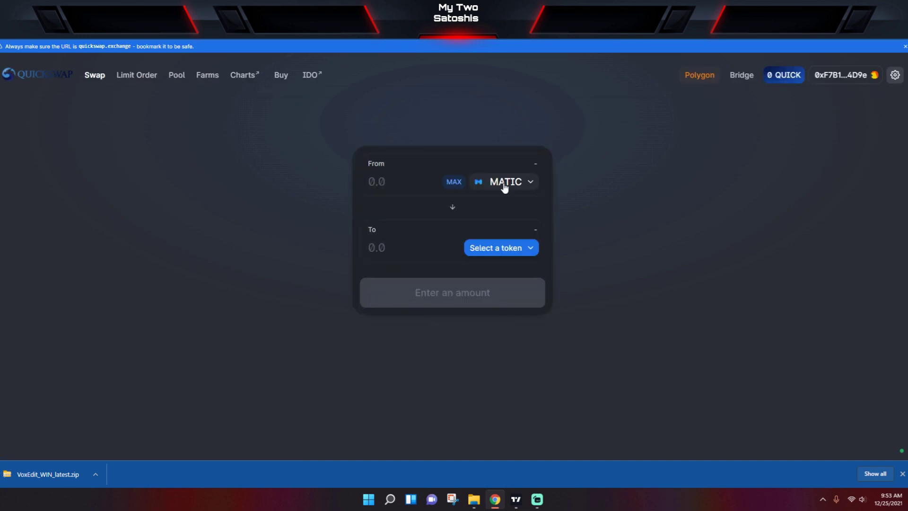
Choose SAND as the token to receive for MATIC.
{"action": "left_click", "coordinate": [493, 254]}
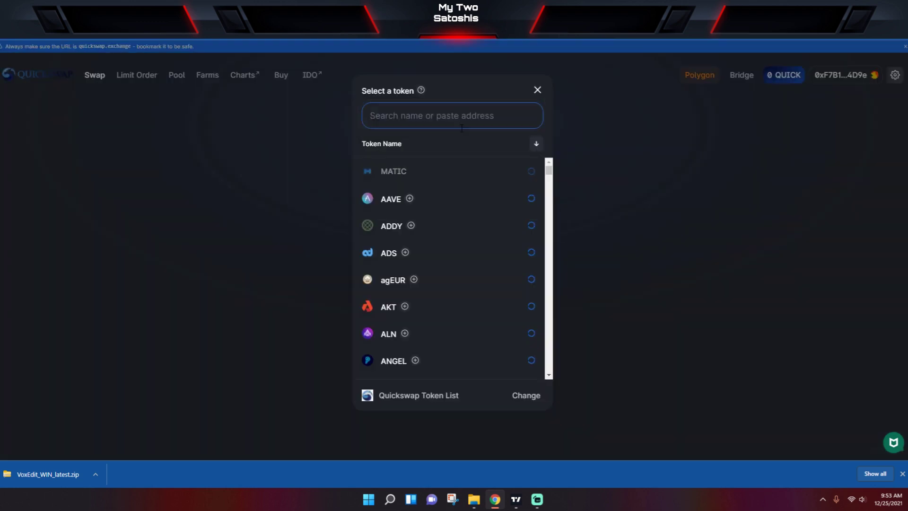
{"action": "type", "text": "sand"}
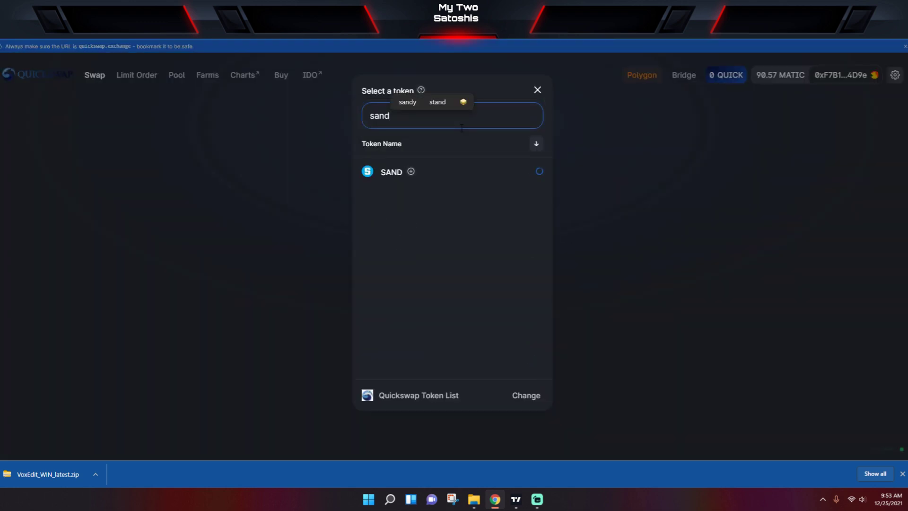
{"action": "left_click", "coordinate": [467, 172]}
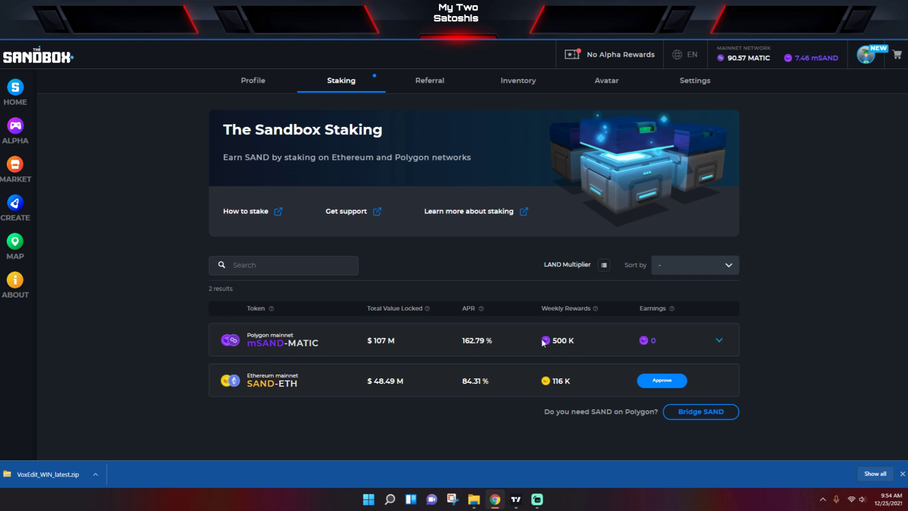
Open the mSAND-MATIC pool's Deposit panel and go add MATIC/SAND liquidity on QuickSwap.
{"action": "left_click", "coordinate": [719, 340]}
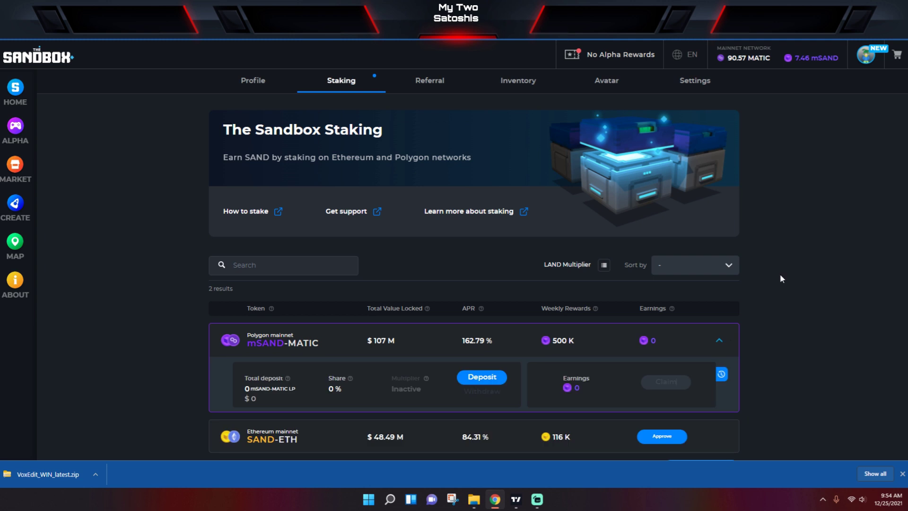
{"action": "scroll", "coordinate": [781, 275], "scroll_direction": "down", "scroll_amount": 1}
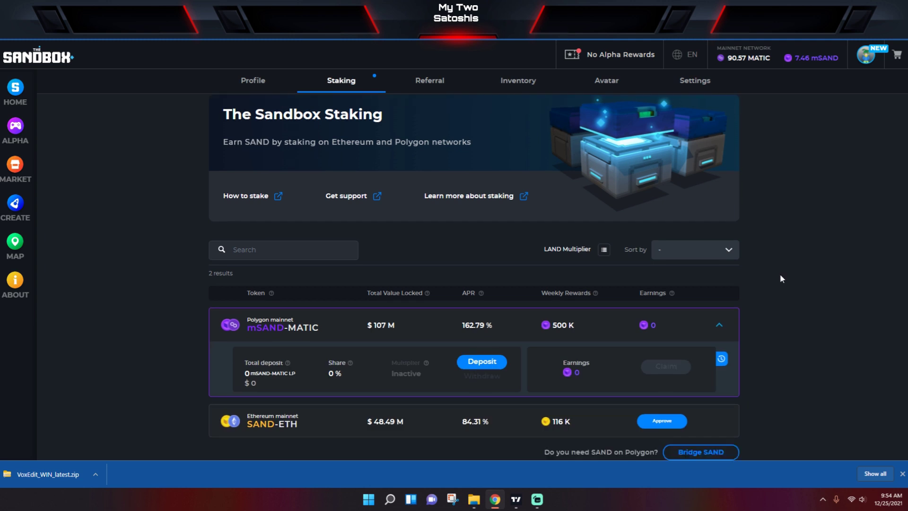
{"action": "left_click", "coordinate": [492, 369]}
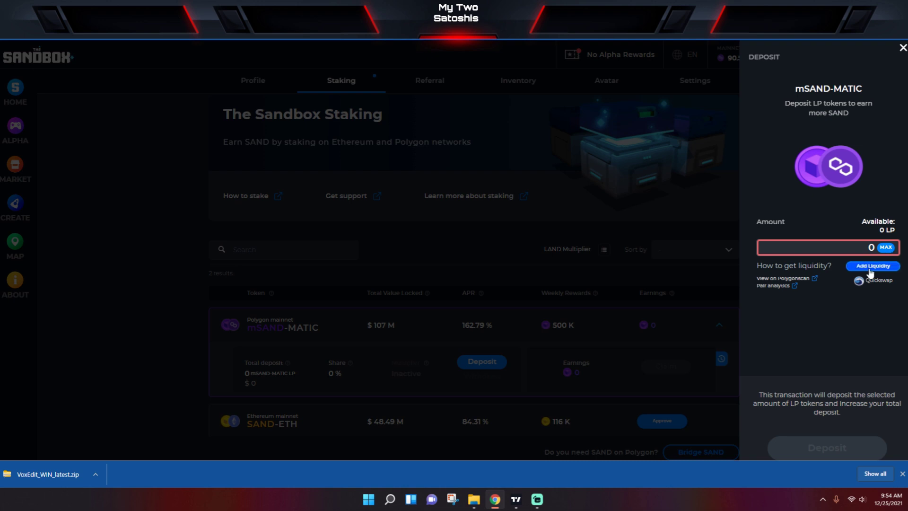
{"action": "left_click", "coordinate": [870, 267]}
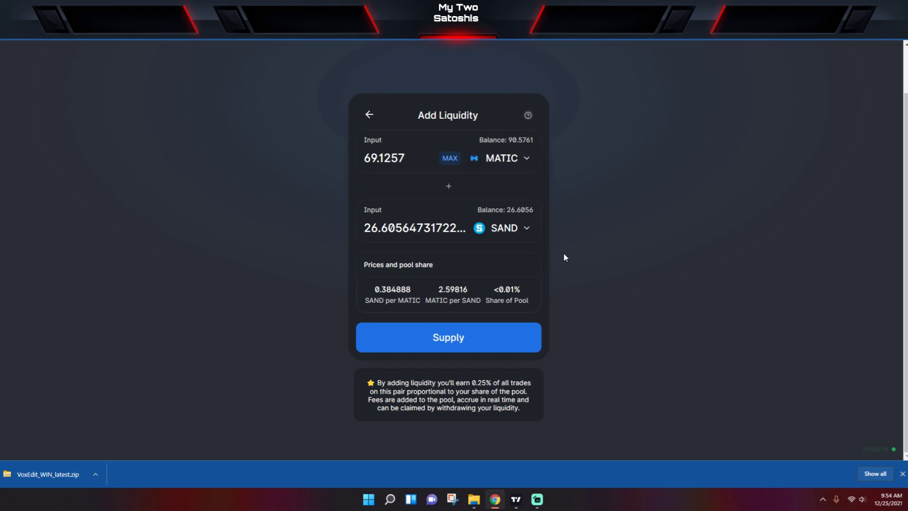
Review and confirm supplying 69.1257 MATIC and 26.6056 SAND to the MATIC/SAND pool.
{"action": "left_click", "coordinate": [466, 340]}
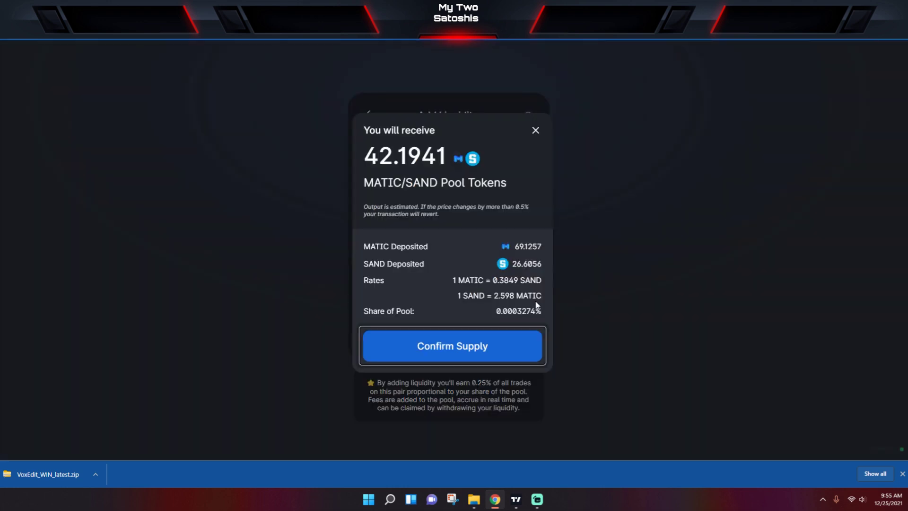
{"action": "left_click", "coordinate": [535, 342]}
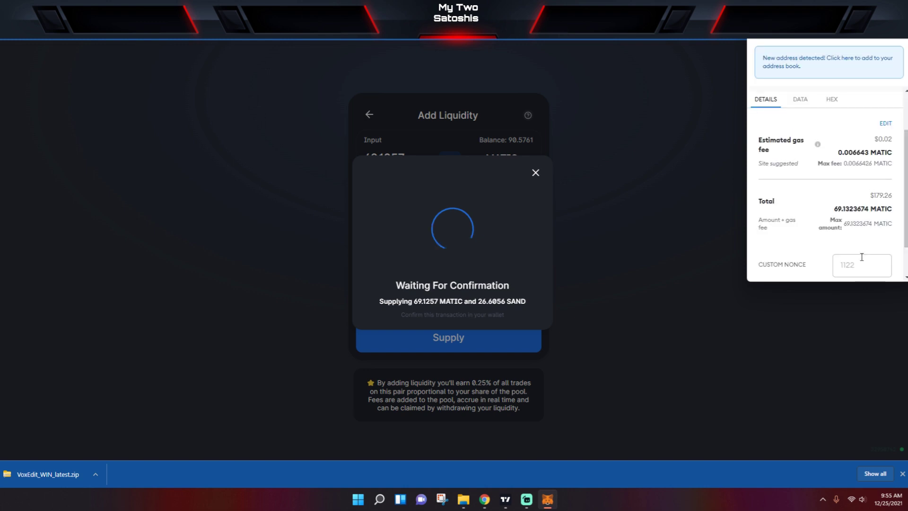
Approve the MATIC/SAND liquidity supply transaction in MetaMask.
{"action": "scroll", "coordinate": [862, 257], "scroll_direction": "down", "scroll_amount": 3}
{"action": "left_click", "coordinate": [872, 261]}
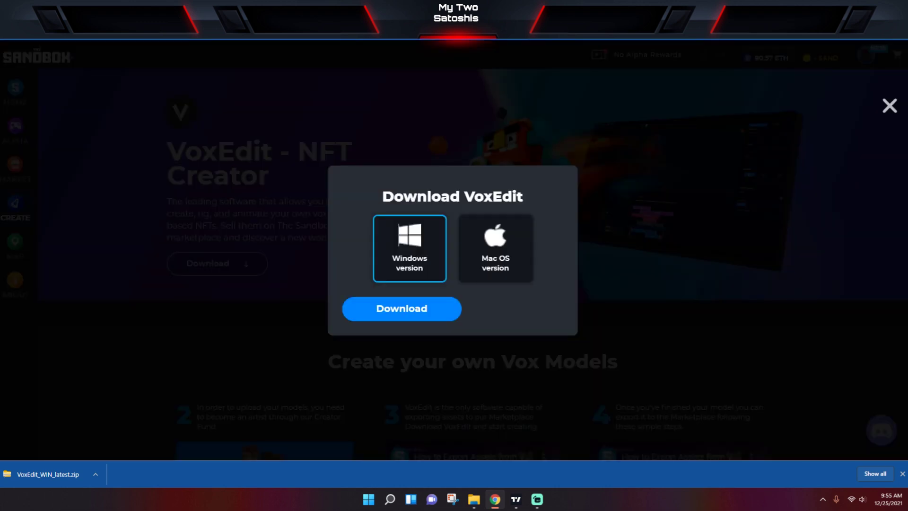
Open the downloaded VoxEdit zip archive from the download bar.
{"action": "left_click", "coordinate": [62, 479]}
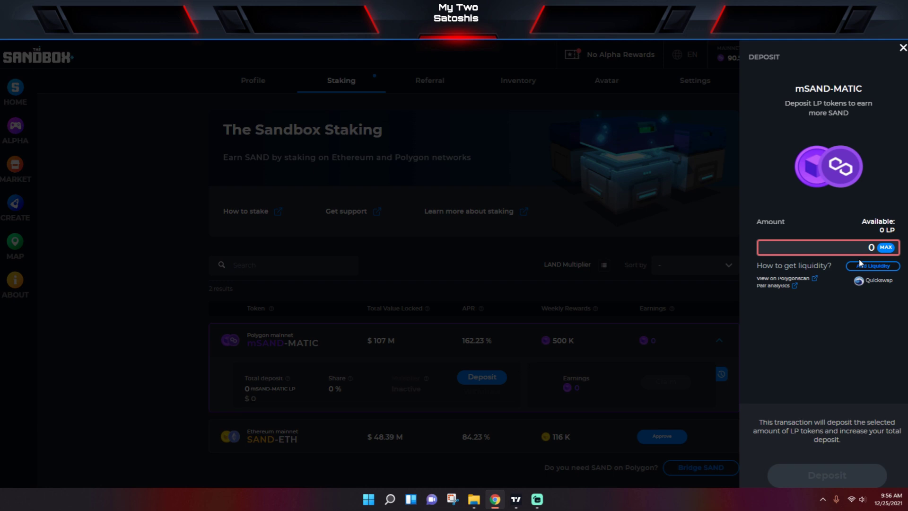
Close and reopen the mSAND-MATIC deposit panel so it shows about 42.19 LP available.
{"action": "left_click", "coordinate": [903, 48]}
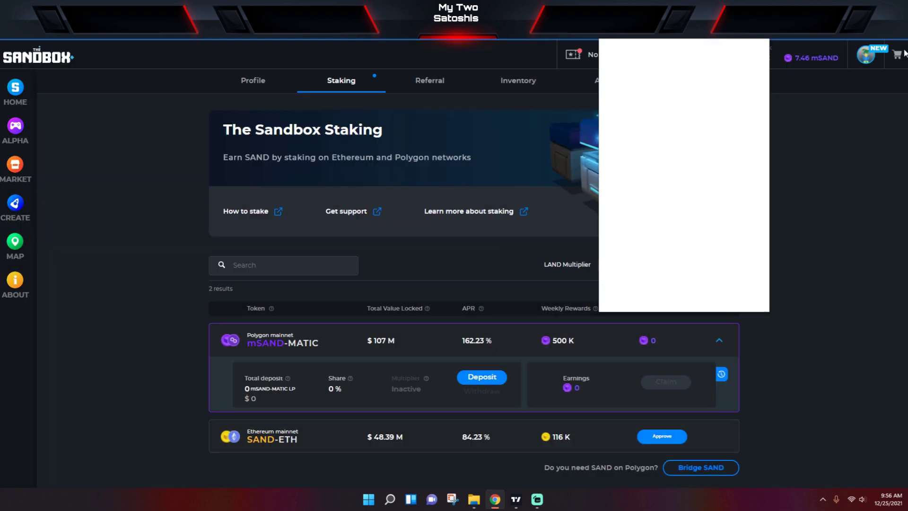
{"action": "left_click", "coordinate": [885, 87]}
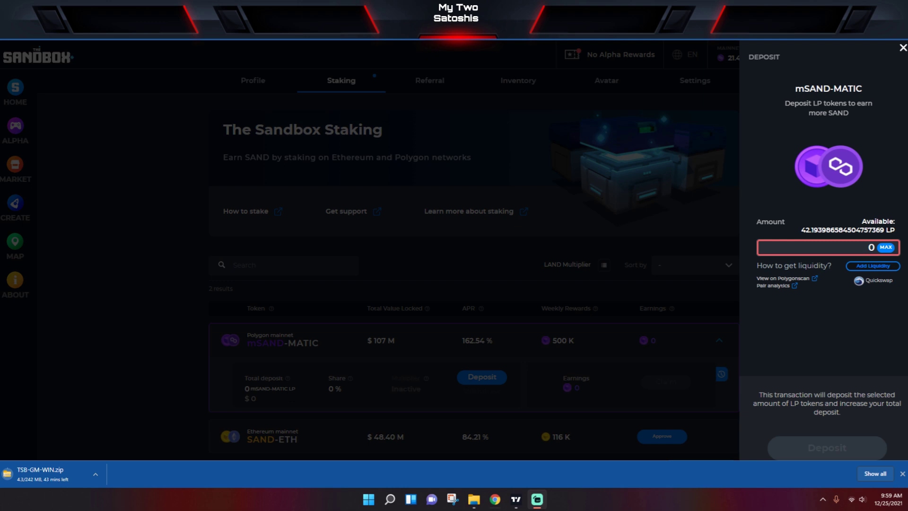
Stake the full 42.19 LP balance into mSAND-MATIC and approve it in MetaMask.
{"action": "left_click", "coordinate": [887, 248]}
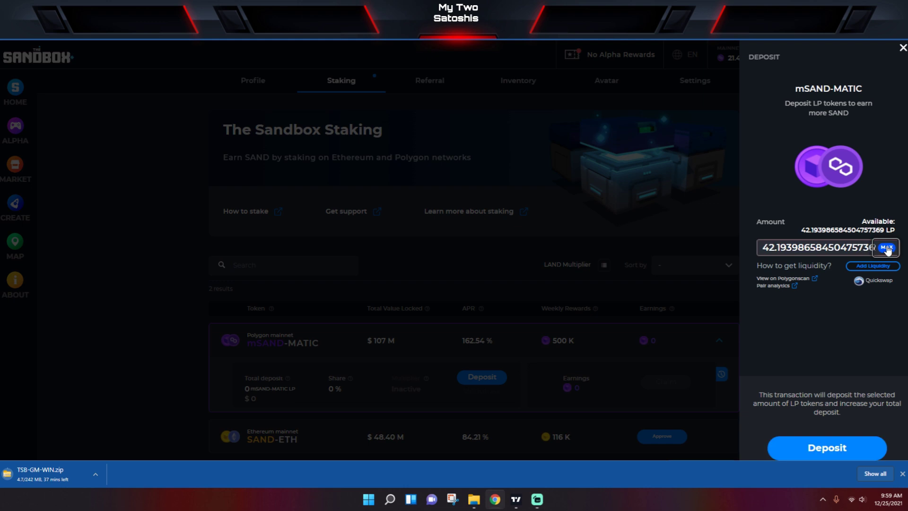
{"action": "left_click", "coordinate": [797, 452]}
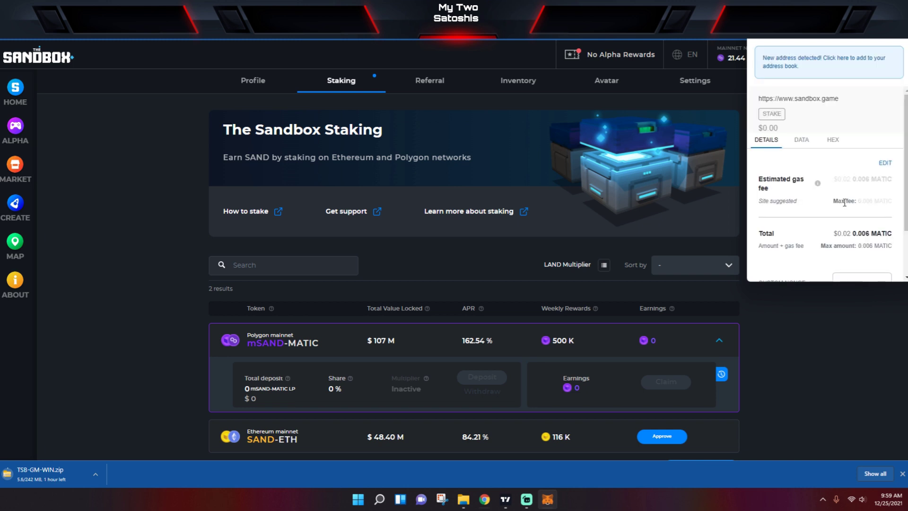
{"action": "scroll", "coordinate": [844, 199], "scroll_direction": "down", "scroll_amount": 3}
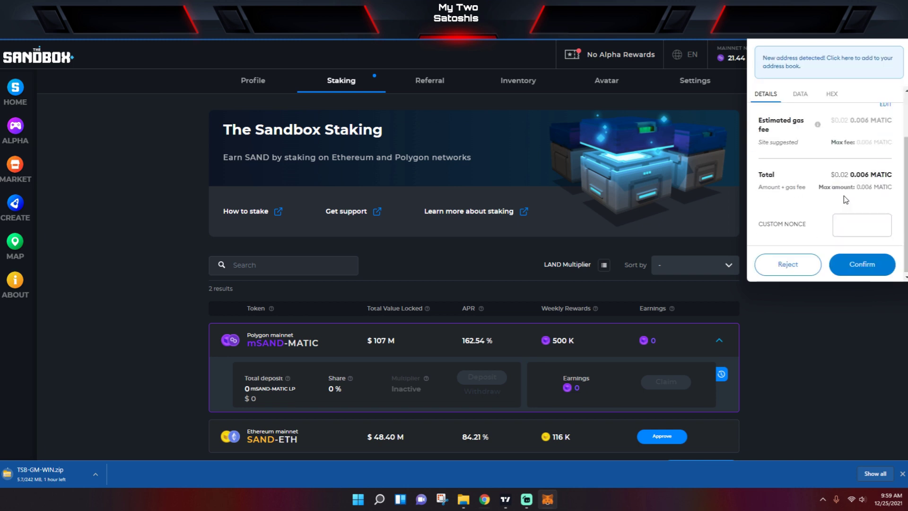
{"action": "left_click", "coordinate": [843, 264]}
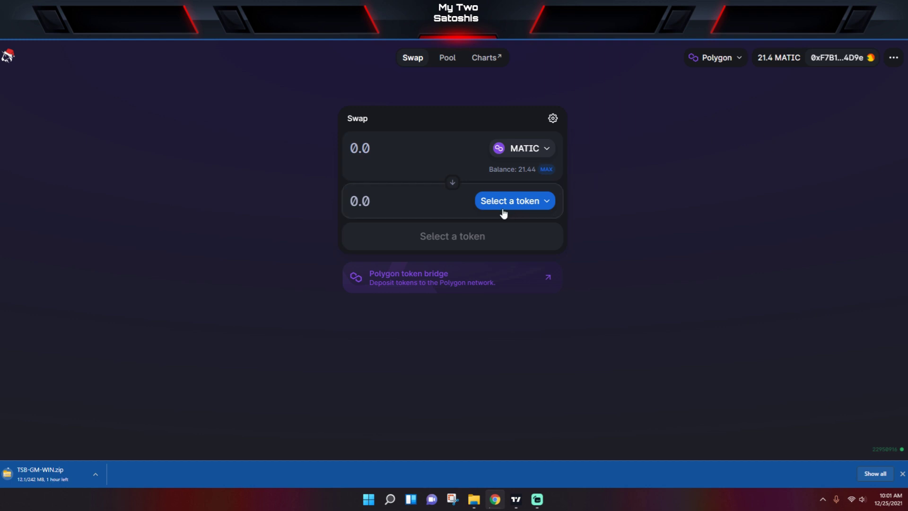
{"action": "left_click", "coordinate": [531, 202]}
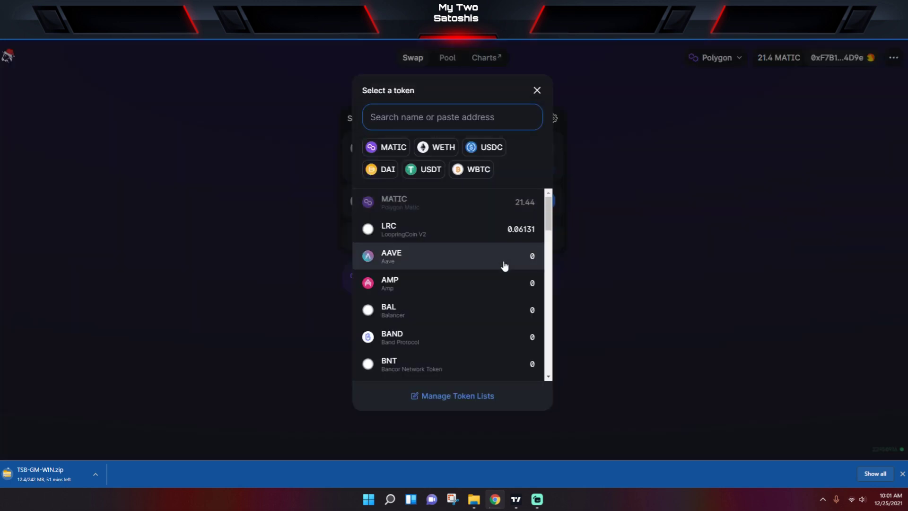
{"action": "scroll", "coordinate": [505, 265], "scroll_direction": "down", "scroll_amount": 2}
{"action": "scroll", "coordinate": [504, 264], "scroll_direction": "down", "scroll_amount": 3}
{"action": "scroll", "coordinate": [504, 265], "scroll_direction": "down", "scroll_amount": 10}
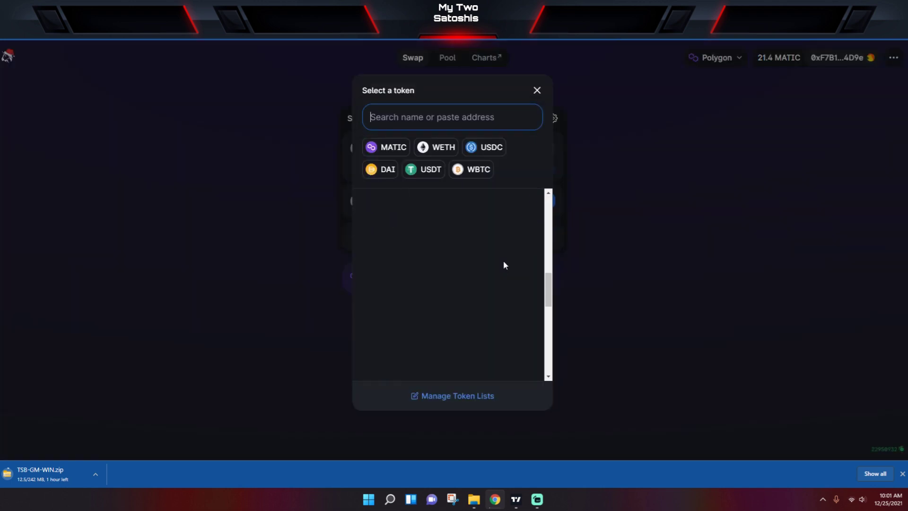
{"action": "scroll", "coordinate": [505, 264], "scroll_direction": "down", "scroll_amount": 5}
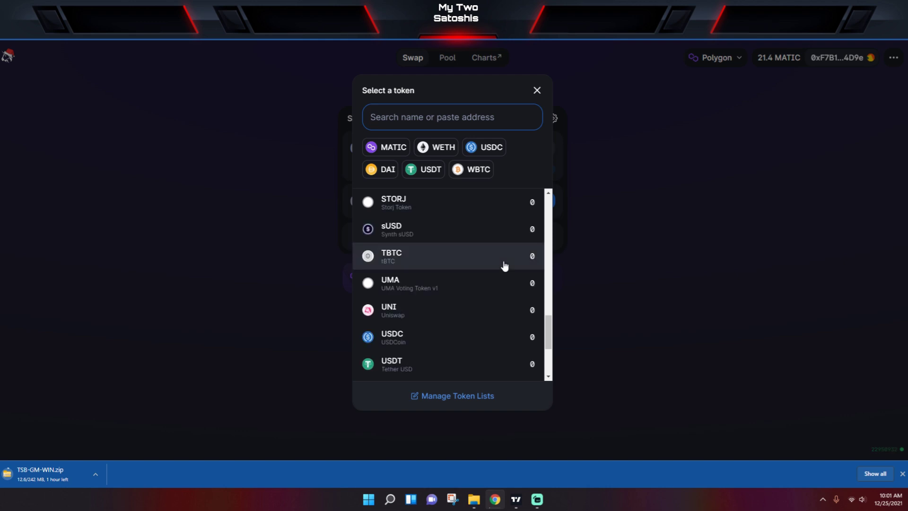
{"action": "scroll", "coordinate": [504, 265], "scroll_direction": "down", "scroll_amount": 1}
{"action": "scroll", "coordinate": [503, 265], "scroll_direction": "down", "scroll_amount": 4}
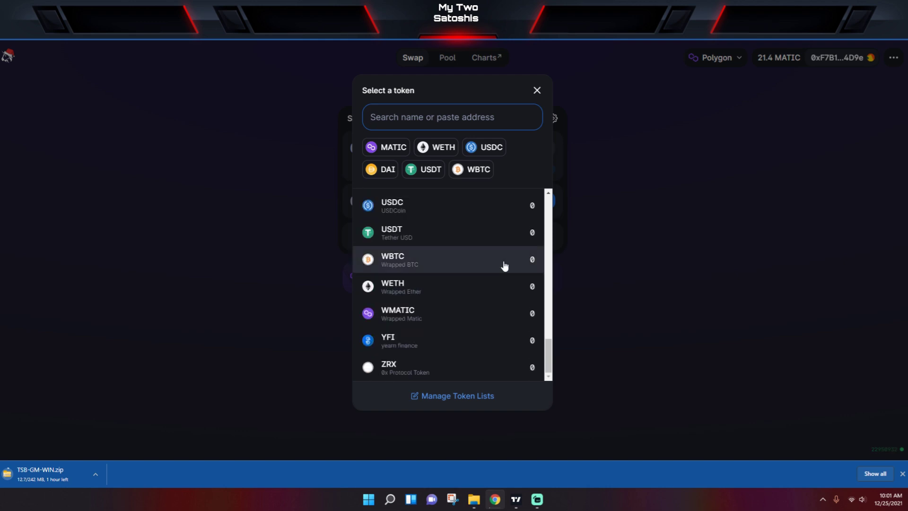
{"action": "scroll", "coordinate": [505, 265], "scroll_direction": "up", "scroll_amount": 2}
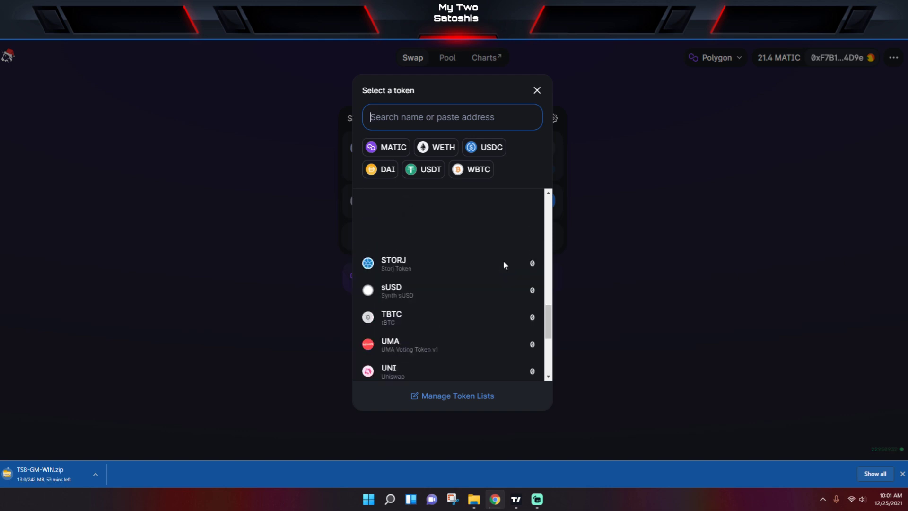
{"action": "left_click", "coordinate": [457, 398]}
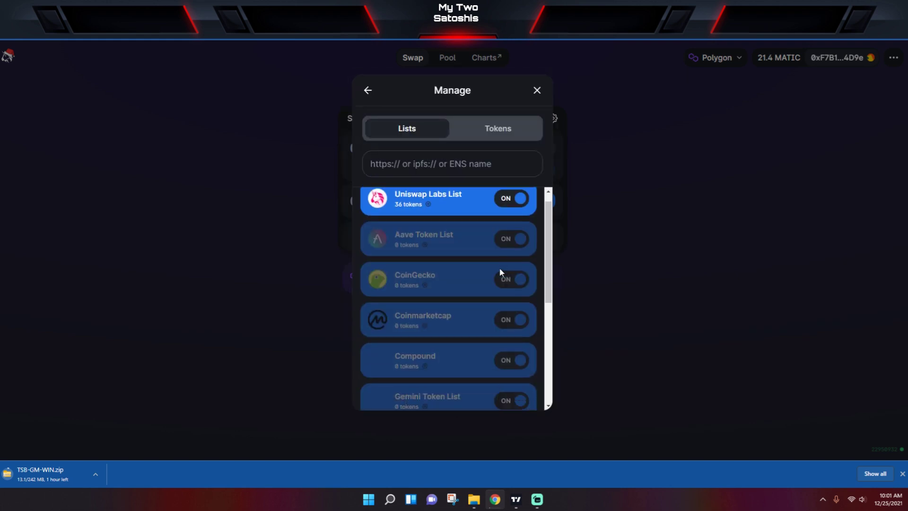
Turn on the Arbitrum One OGs token list in QuickSwap.
{"action": "scroll", "coordinate": [492, 284], "scroll_direction": "down", "scroll_amount": 5}
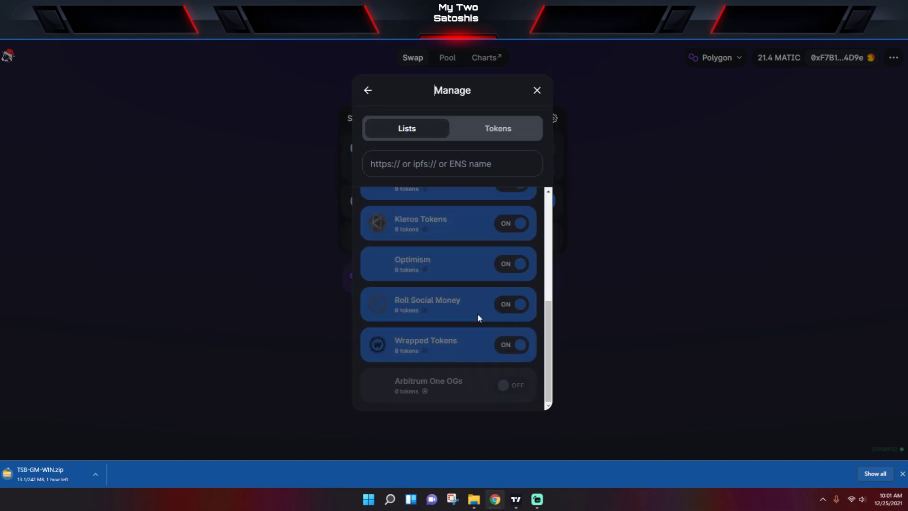
{"action": "left_click", "coordinate": [503, 389]}
{"action": "scroll", "coordinate": [492, 332], "scroll_direction": "down", "scroll_amount": 1}
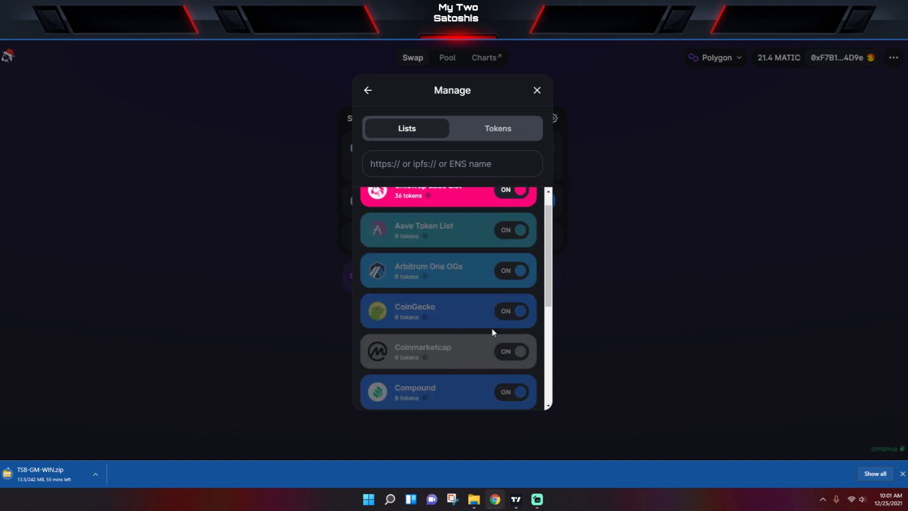
{"action": "scroll", "coordinate": [492, 331], "scroll_direction": "down", "scroll_amount": 5}
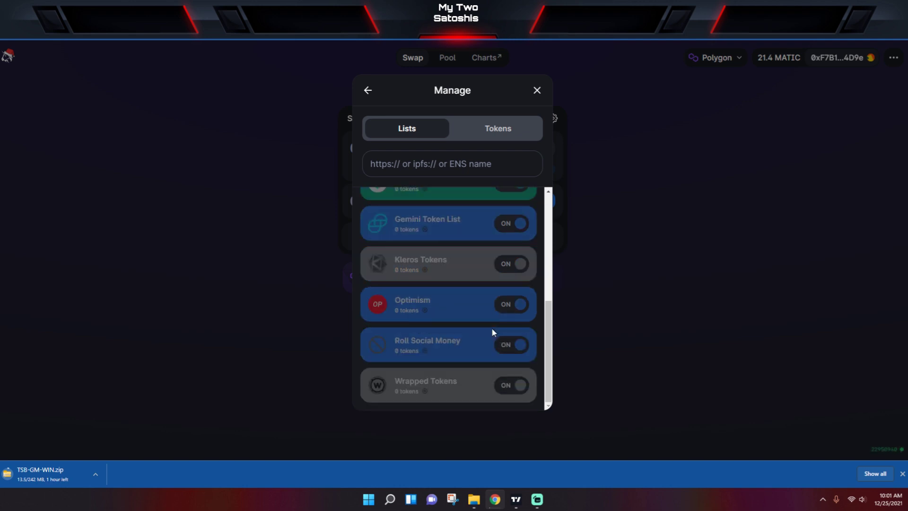
Return to the token picker and close it without choosing an output token.
{"action": "left_click", "coordinate": [366, 95]}
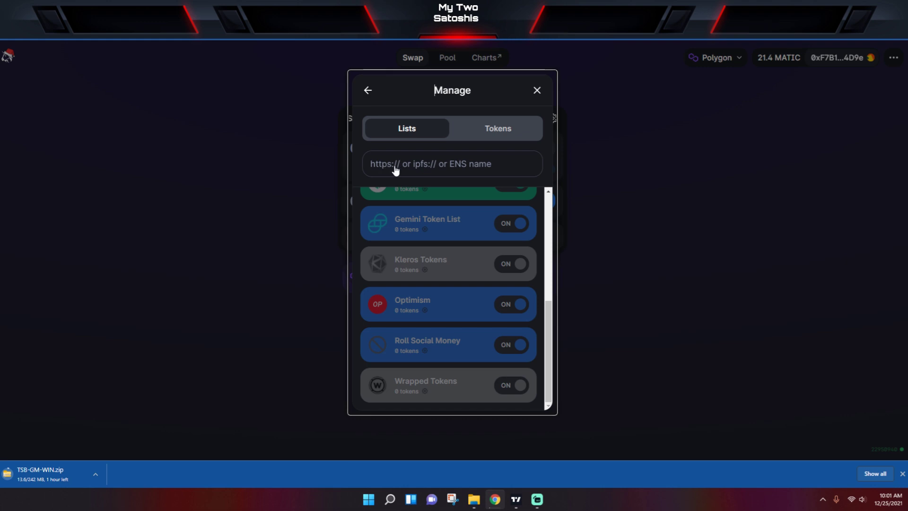
{"action": "left_click", "coordinate": [367, 90]}
{"action": "scroll", "coordinate": [461, 237], "scroll_direction": "down", "scroll_amount": 10}
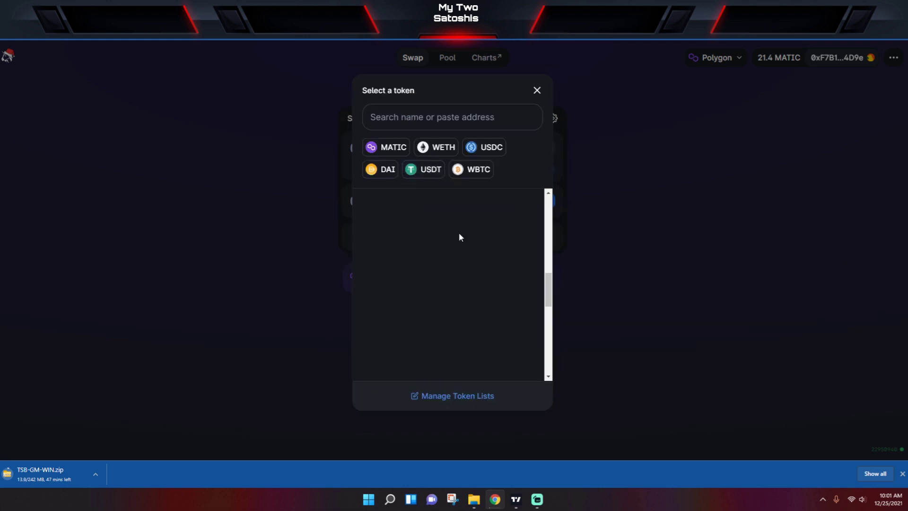
{"action": "scroll", "coordinate": [461, 237], "scroll_direction": "down", "scroll_amount": 5}
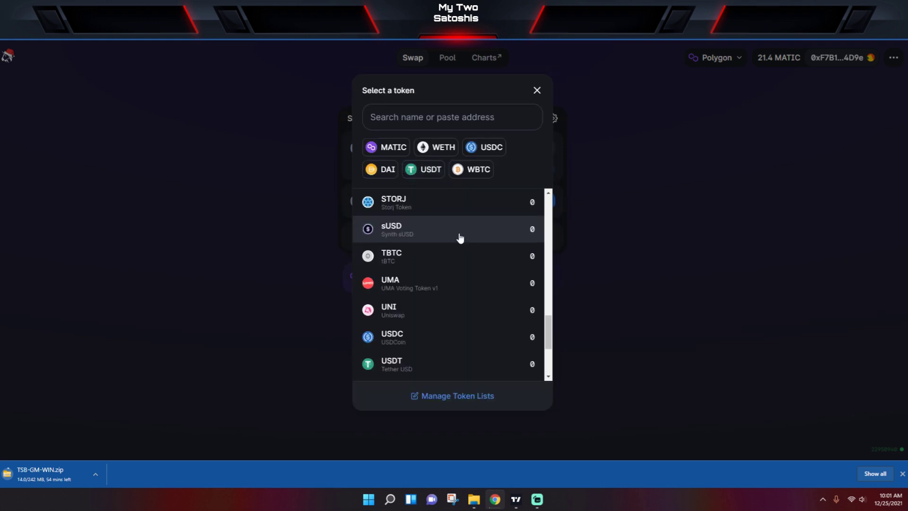
{"action": "scroll", "coordinate": [460, 238], "scroll_direction": "down", "scroll_amount": 3}
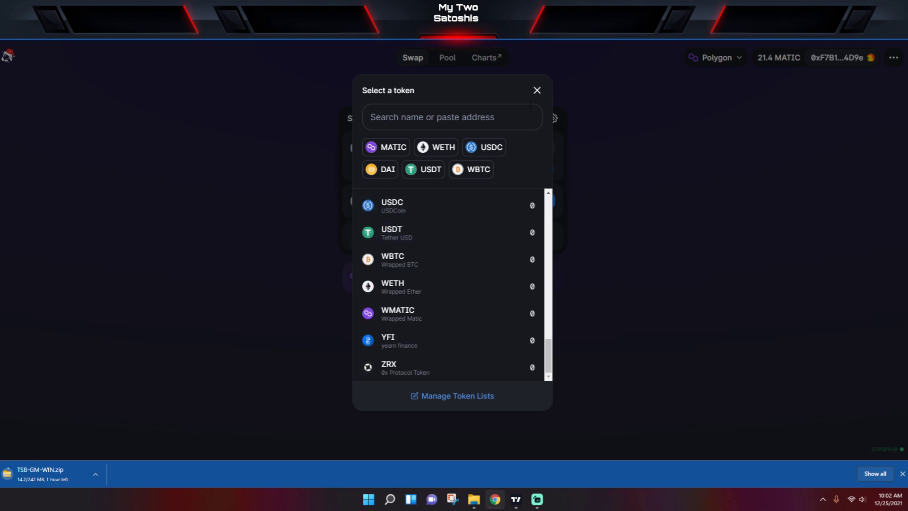
{"action": "left_click", "coordinate": [538, 91]}
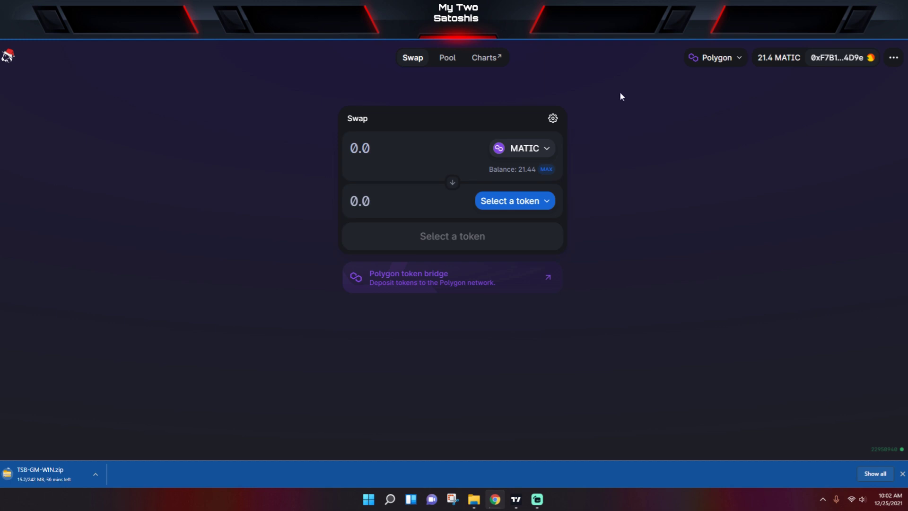
Switch to the TradingView SANDUSD chart showing SAND near 6.60 USD.
{"action": "key", "text": "ctrl+Tab"}
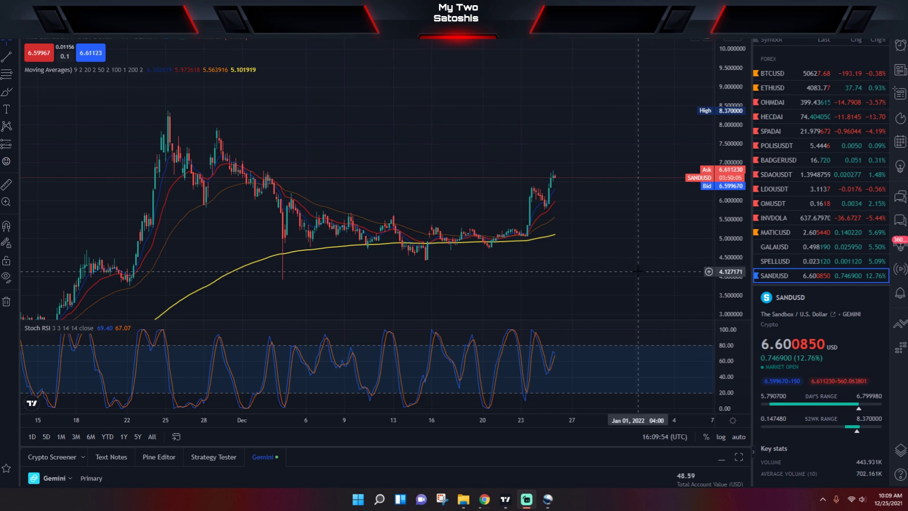
Mark SAND's Nov 24 high near 8.26 with a horizontal ray and rescale the chart.
{"action": "left_click", "coordinate": [15, 57]}
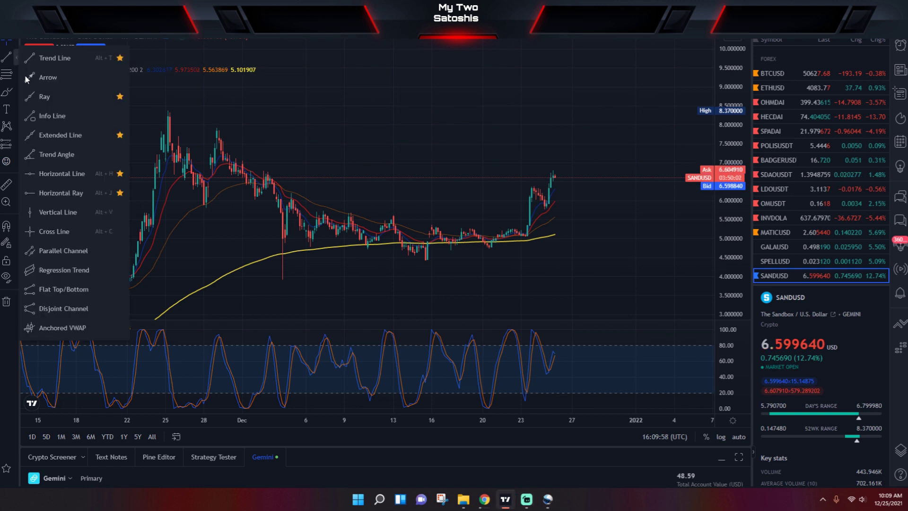
{"action": "left_click", "coordinate": [74, 178]}
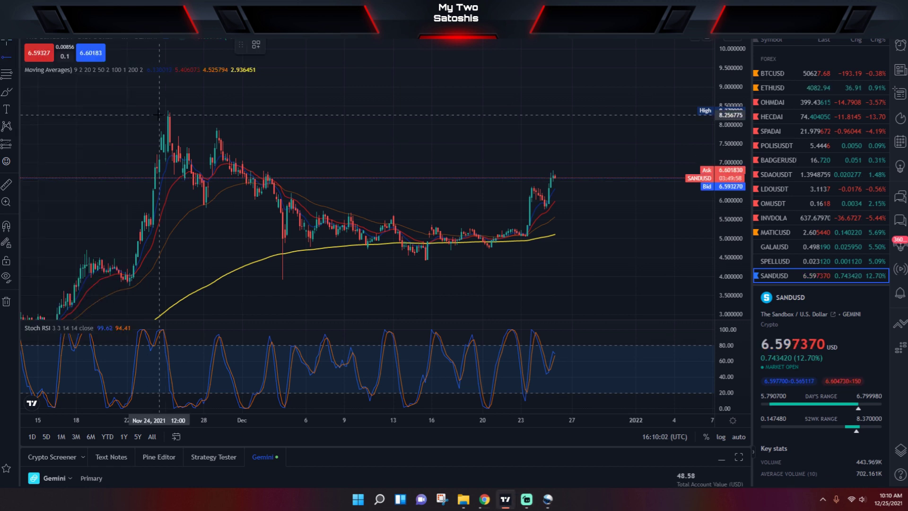
{"action": "left_click", "coordinate": [159, 115]}
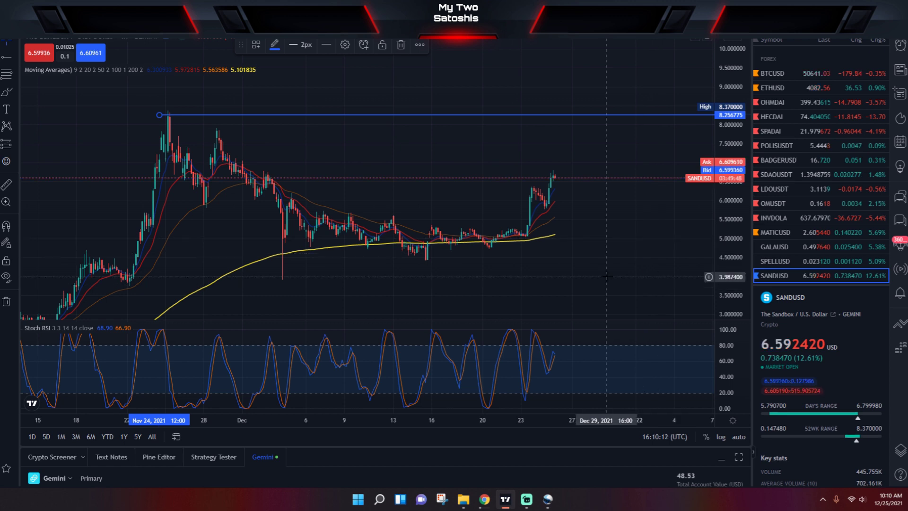
{"action": "scroll", "coordinate": [607, 277], "scroll_direction": "up", "scroll_amount": 2}
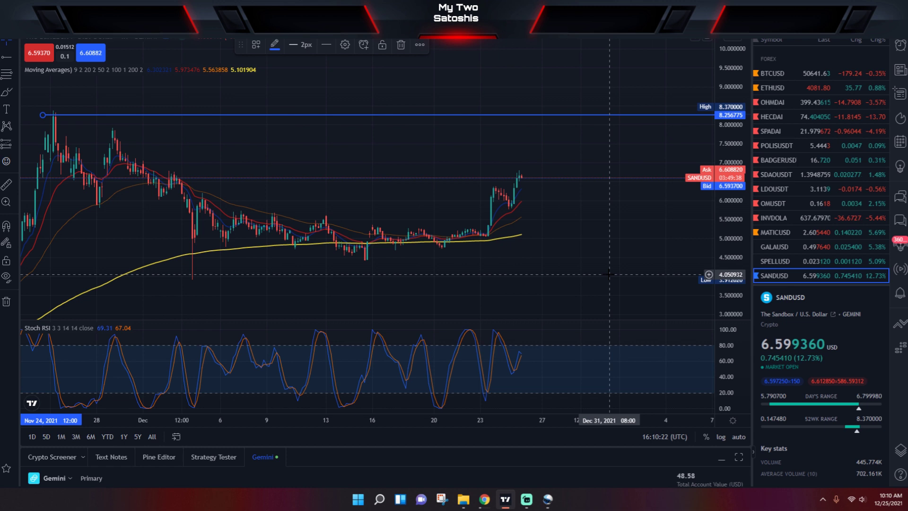
{"action": "left_click_drag", "start_coordinate": [727, 247], "coordinate": [659, 234]}
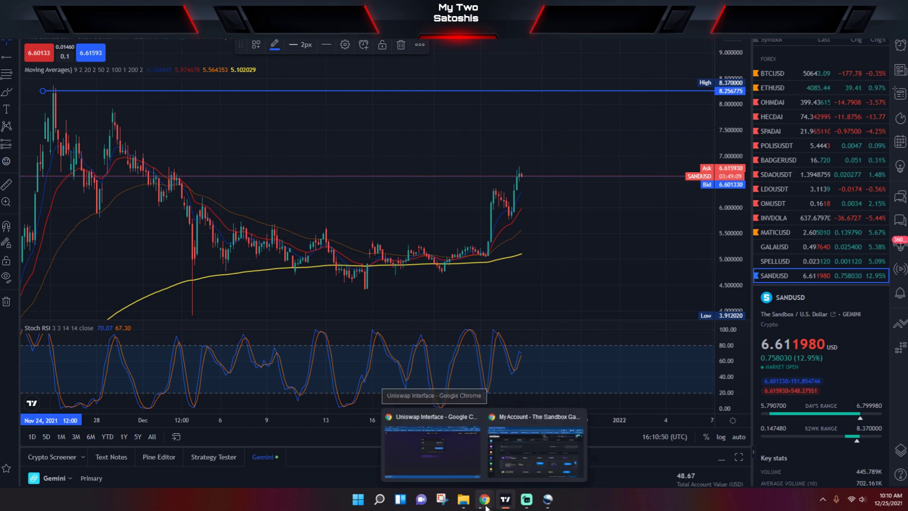
{"action": "mouse_move", "coordinate": [484, 499]}
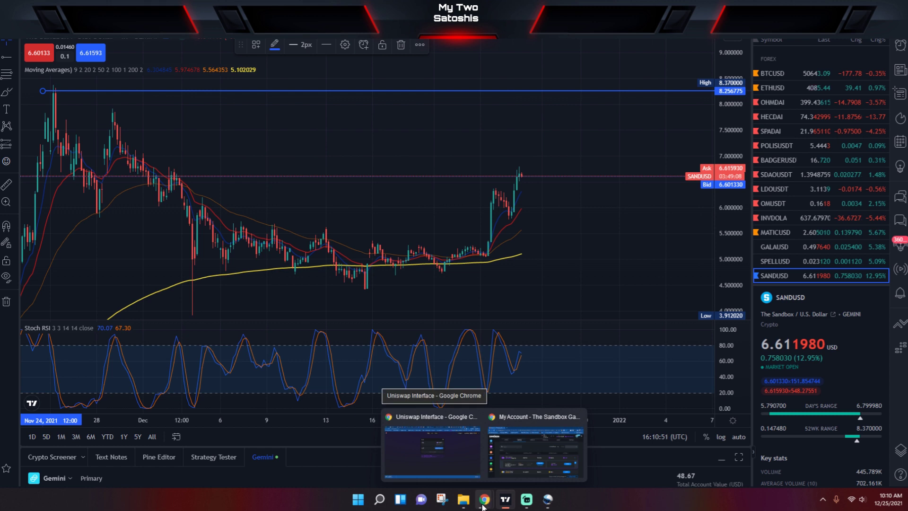
Reload the Uniswap swap page, then dismiss The Sandbox's Get the Game Maker Alpha dialog.
{"action": "left_click", "coordinate": [433, 449]}
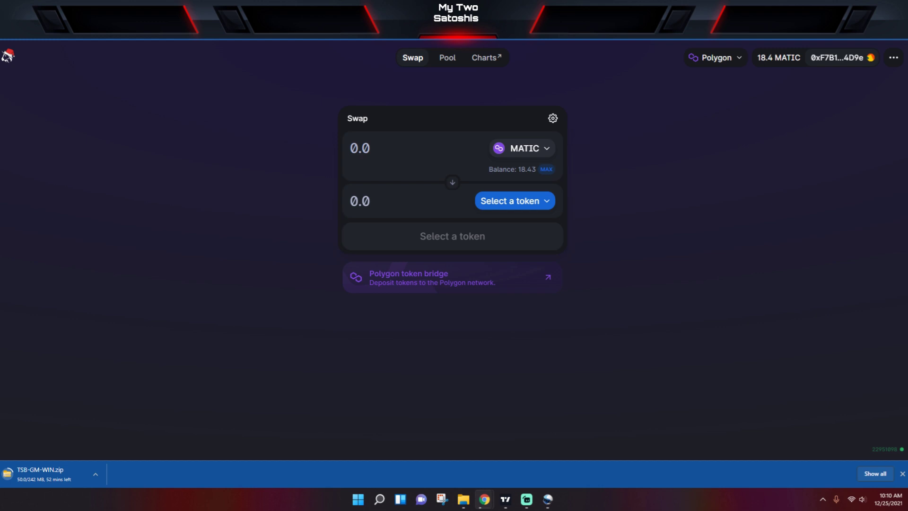
{"action": "key", "text": "F5"}
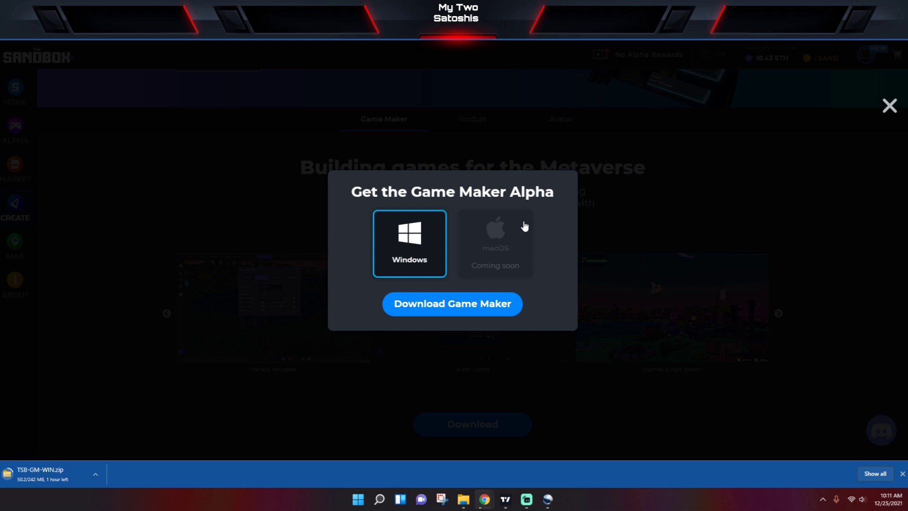
{"action": "left_click", "coordinate": [91, 245]}
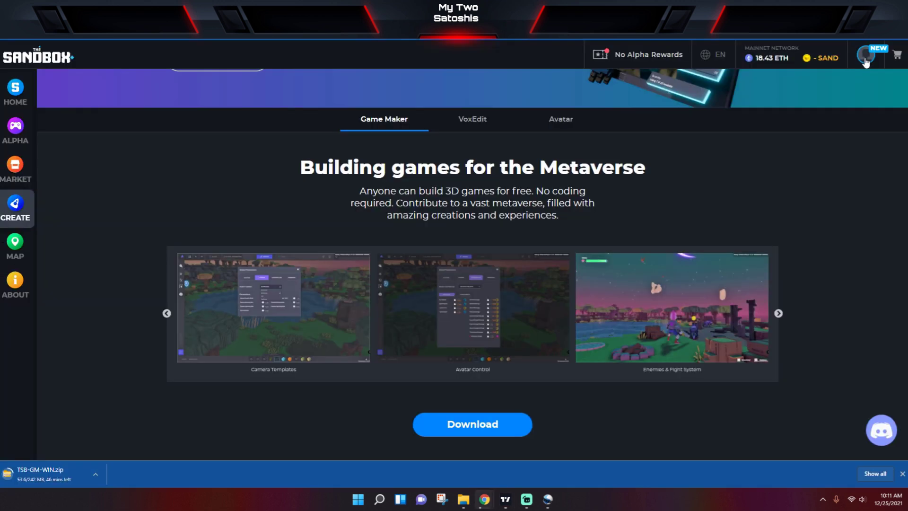
{"action": "left_click", "coordinate": [866, 57]}
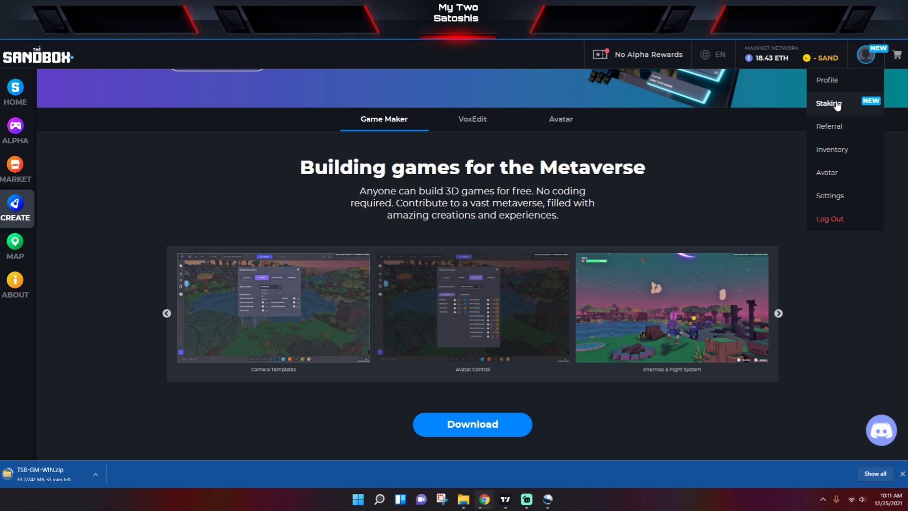
Choose Staking from the profile menu to load the Ethereum and Polygon staking pools.
{"action": "left_click", "coordinate": [837, 105]}
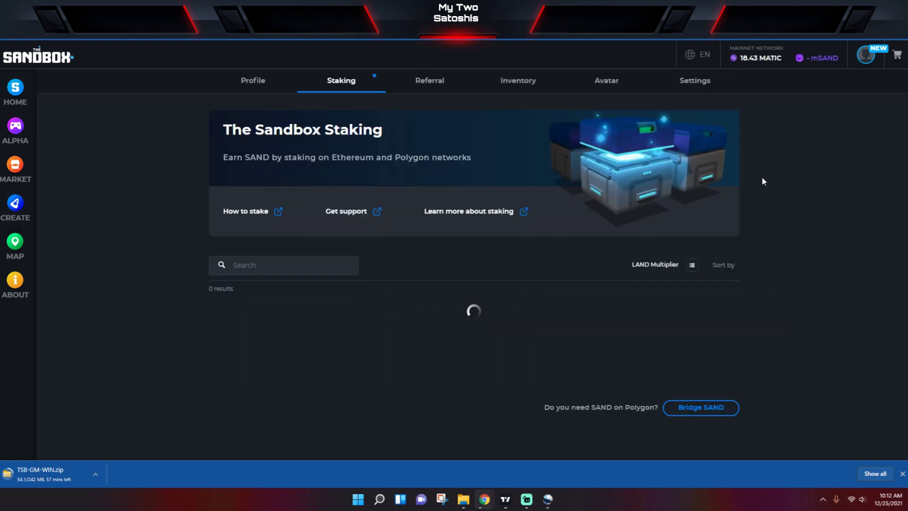